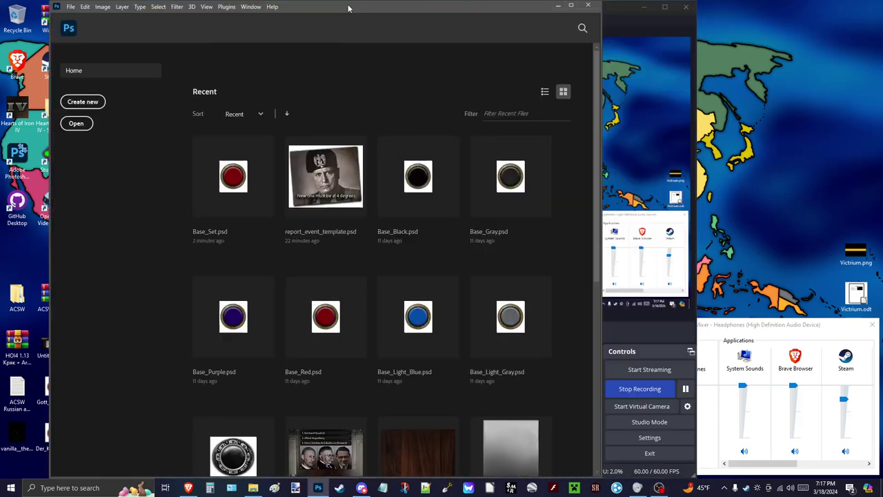
Step: Open Base_Set.psd from the recent files on Photoshop's Home screen
left_click(680, 332)
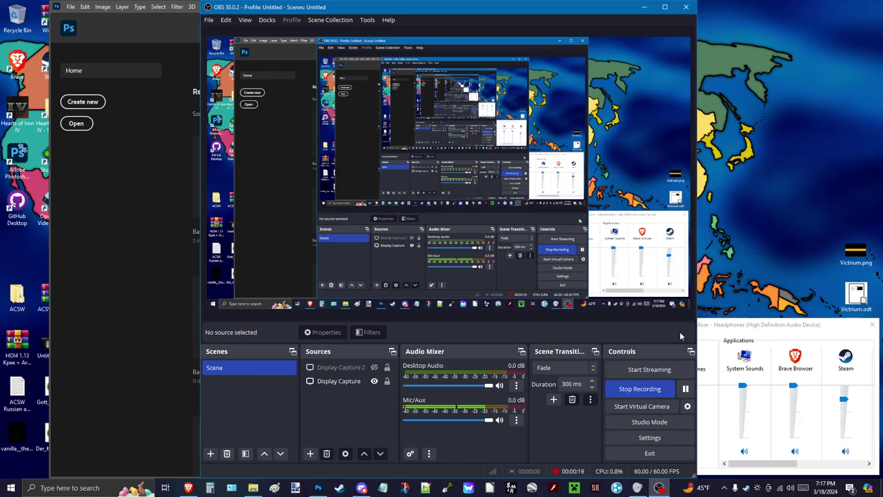
left_click(155, 221)
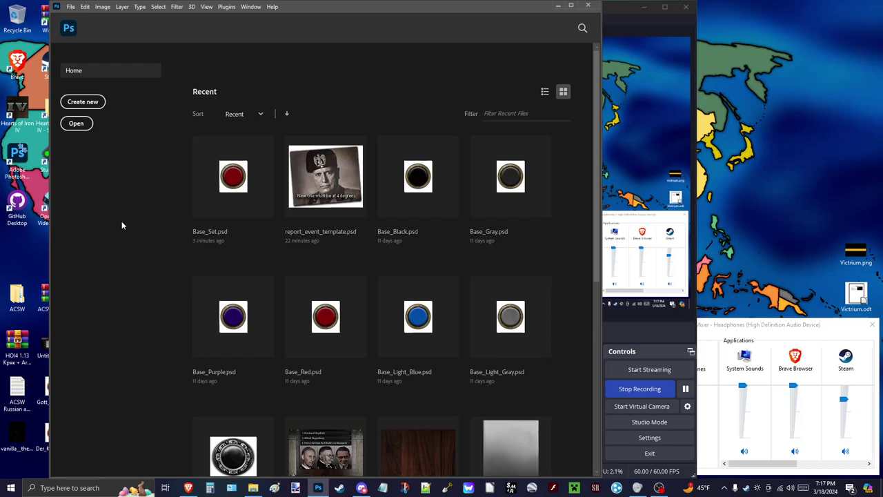
left_click(659, 340)
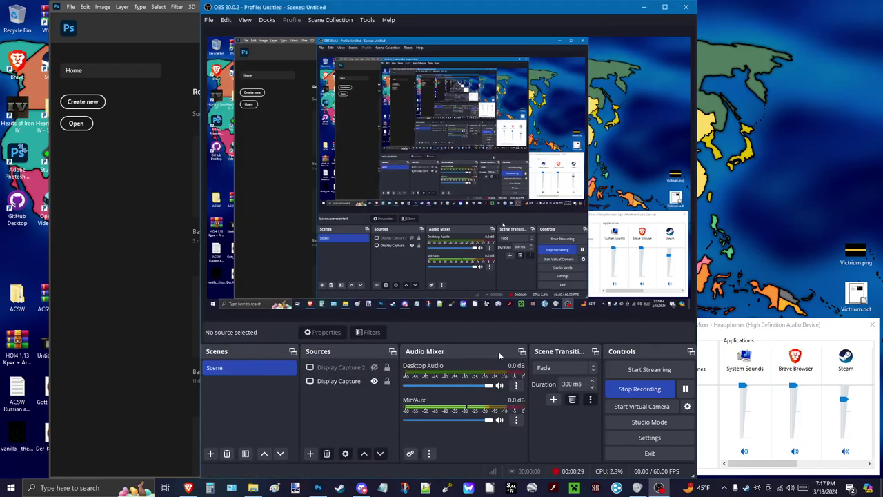
left_click(115, 379)
left_click(233, 177)
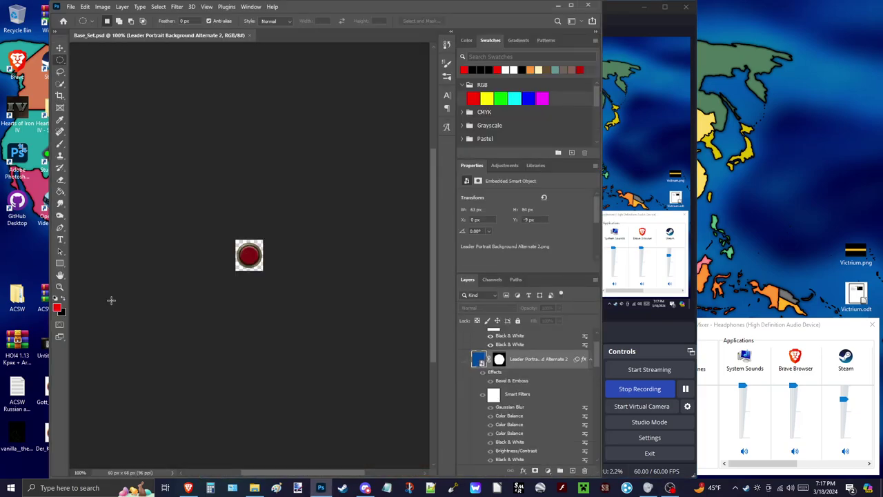
Step: Switch back from OBS to Photoshop and quit Photoshop
left_click(657, 327)
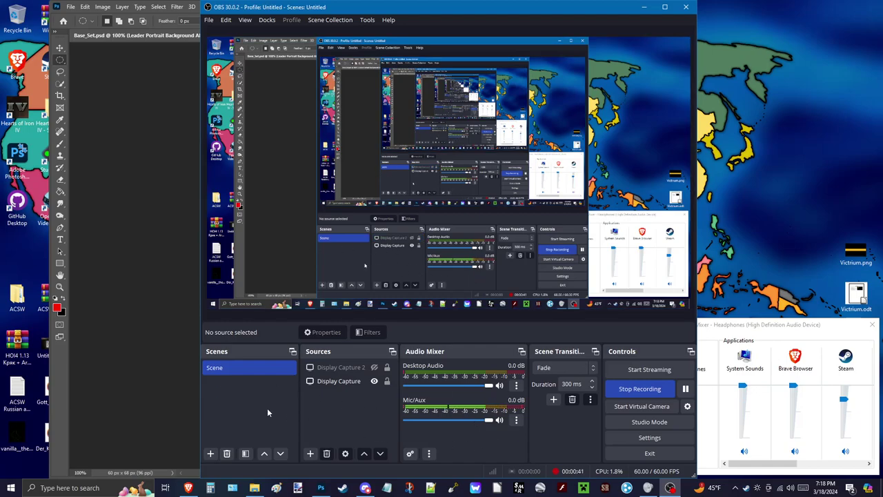
key("alt+Tab")
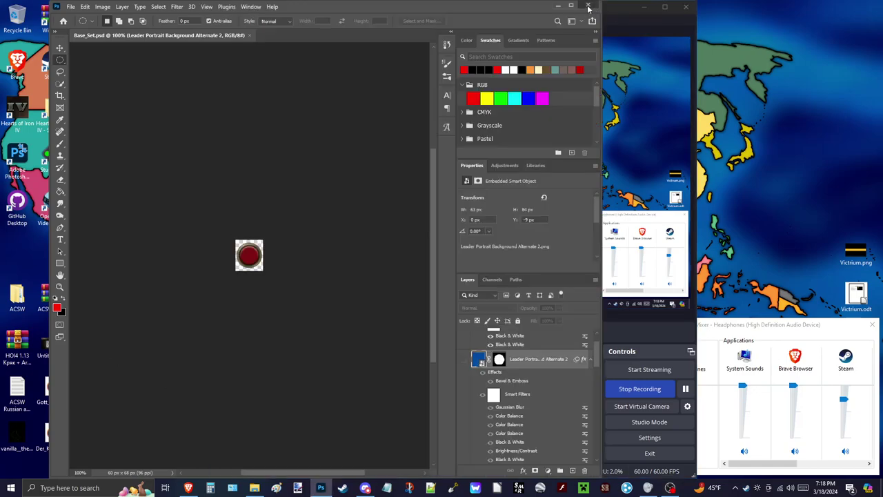
left_click(593, 8)
Step: Mute System Sounds fully, then relaunch Photoshop with Base_Set.psd reopened and shifted right
left_click_drag(557, 15, 369, 15)
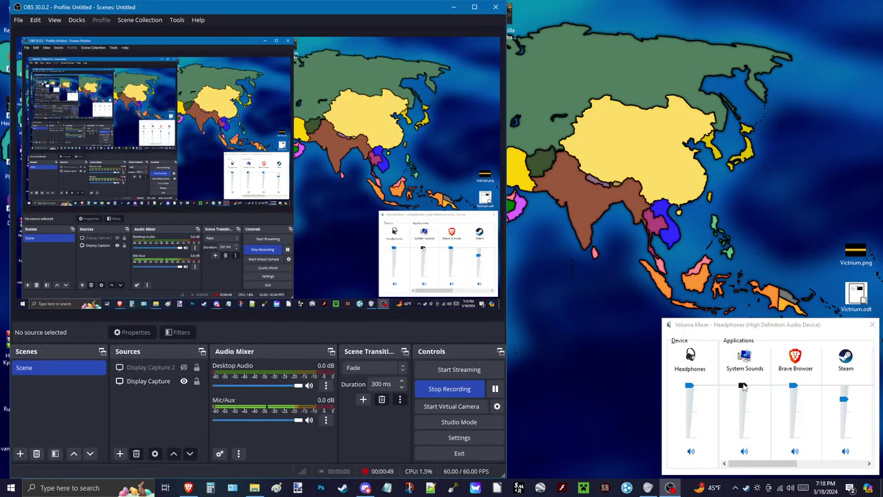
left_click_drag(743, 386, 743, 441)
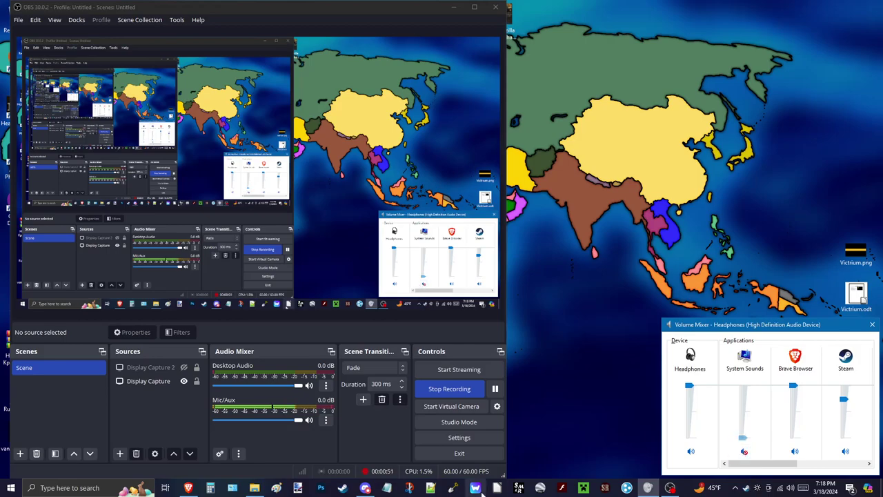
left_click(323, 488)
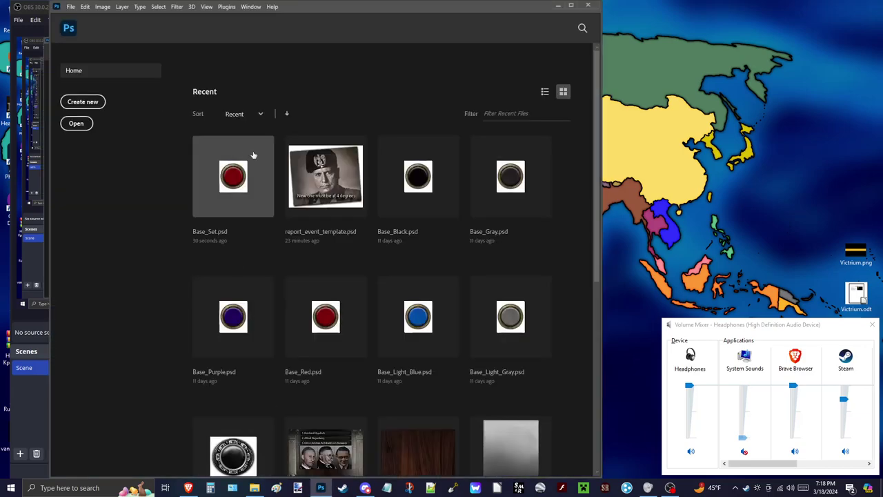
left_click(244, 164)
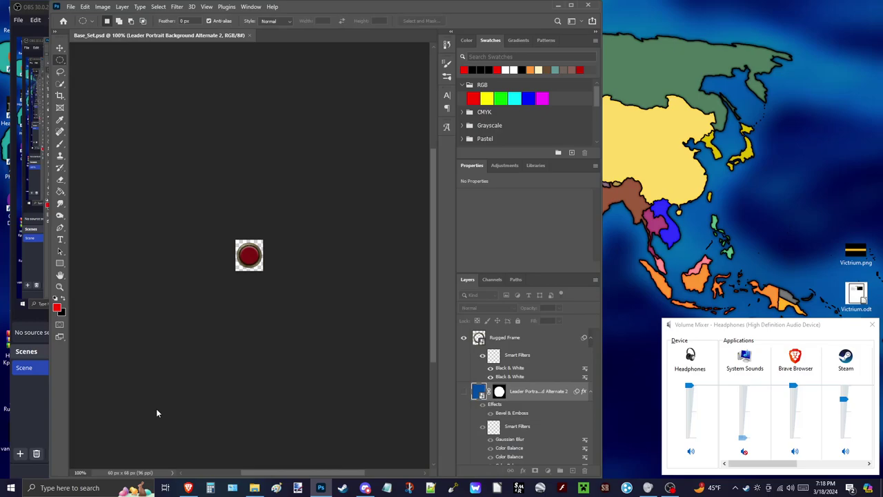
mouse_move(492, 9)
left_mouse_down()
mouse_move(722, 20)
mouse_move(821, 14)
left_mouse_up()
Step: Lower Headphones volume slightly and adjust Steam's level in Volume Mixer, then return to Photoshop
left_click(226, 329)
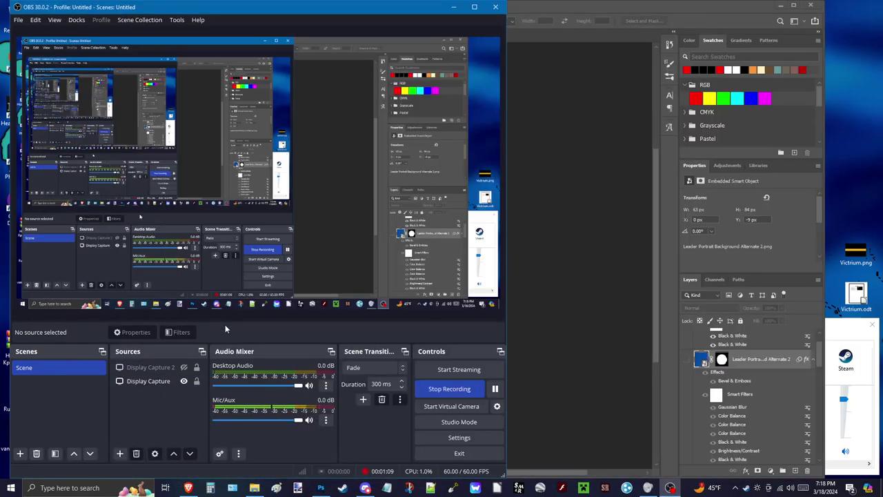
left_click(848, 350)
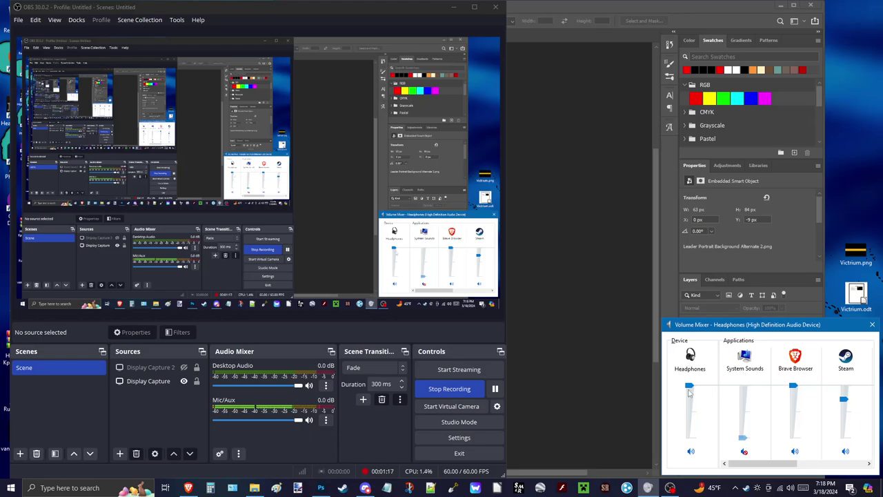
mouse_move(689, 385)
left_mouse_down()
mouse_move(689, 405)
mouse_move(689, 395)
left_mouse_up()
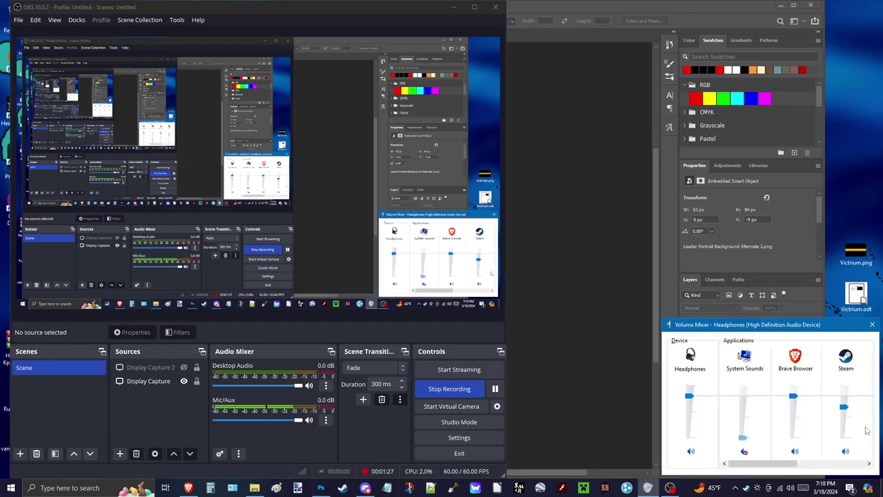
left_click_drag(845, 407, 847, 407)
left_click(667, 246)
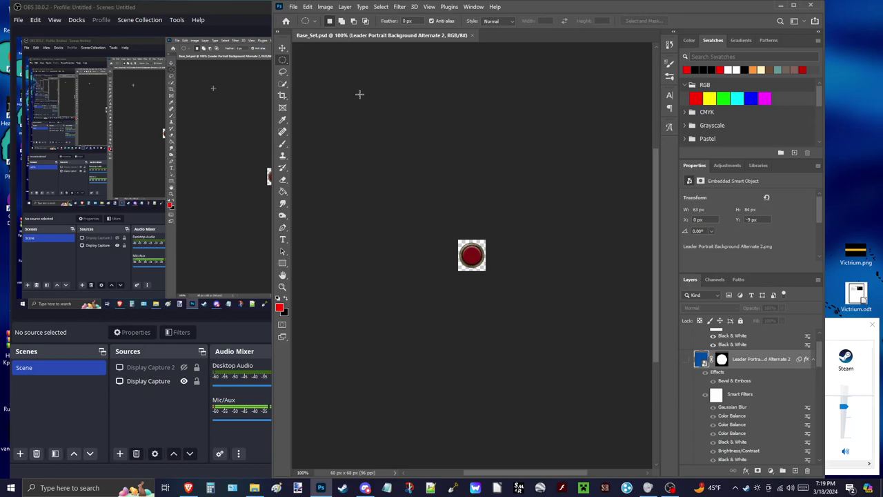
Step: Check the File menu briefly, then show the Edit menu's Preferences submenu
left_click(293, 7)
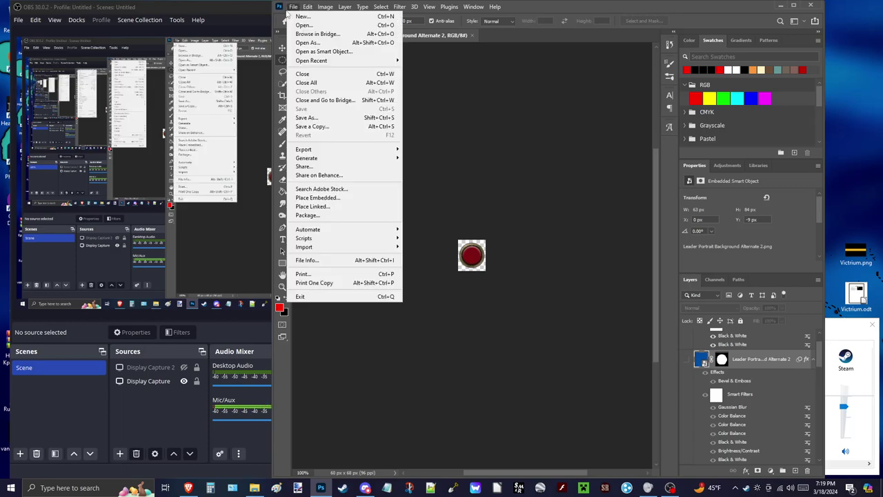
left_click(452, 44)
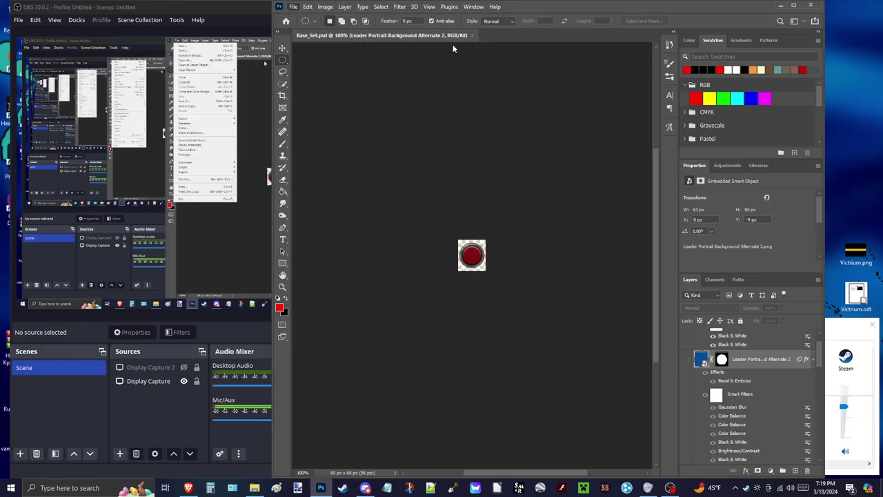
left_click(309, 7)
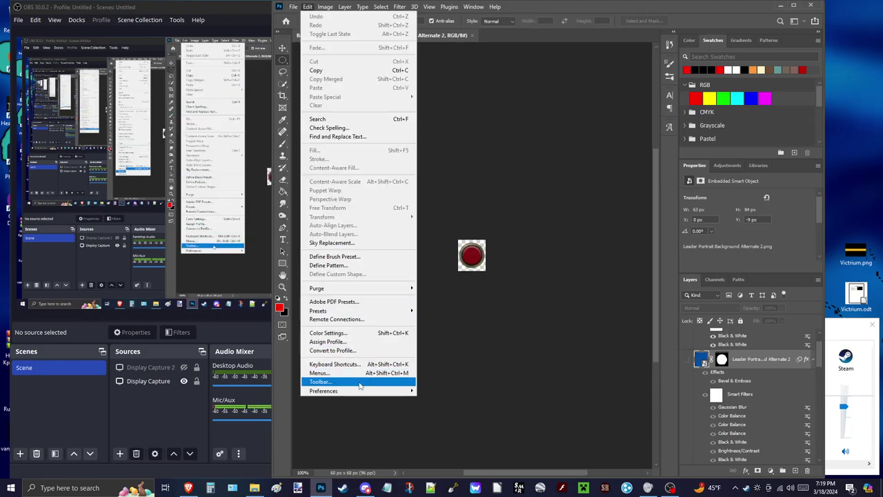
mouse_move(324, 390)
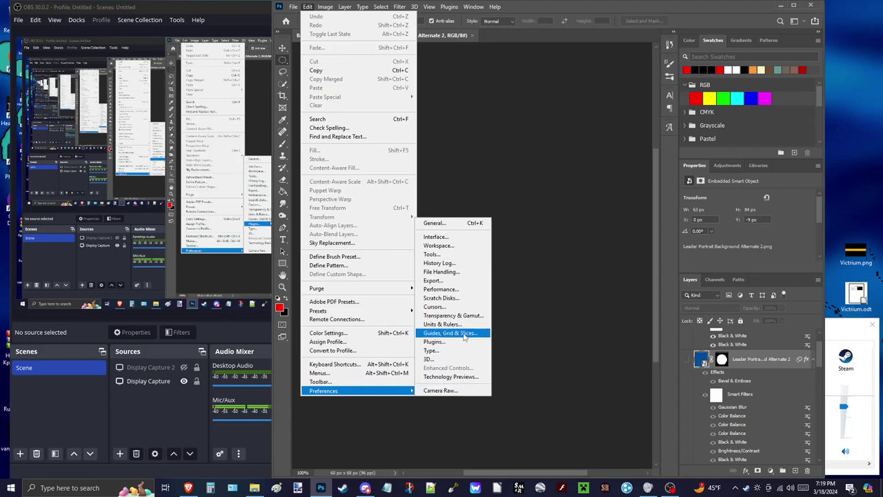
Step: Browse General, Workspace and Tools preferences, leave Beep When Done unchecked, and confirm with OK
left_click(435, 223)
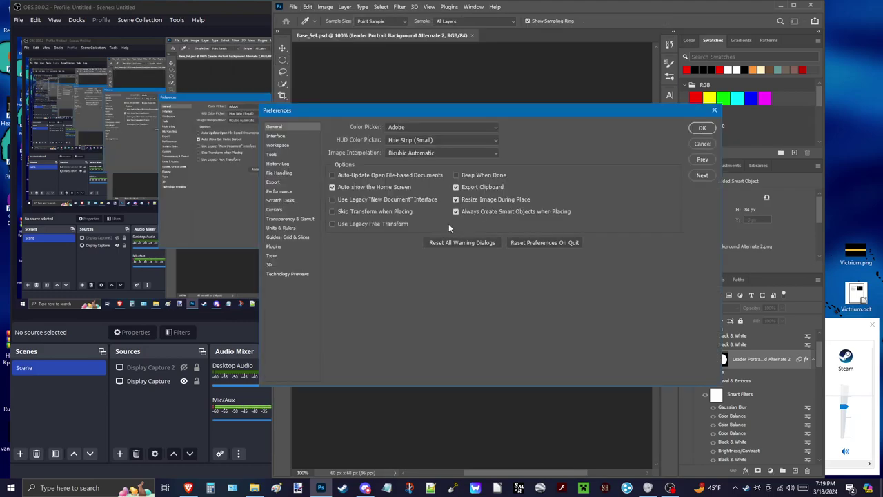
left_click(279, 136)
left_click(279, 146)
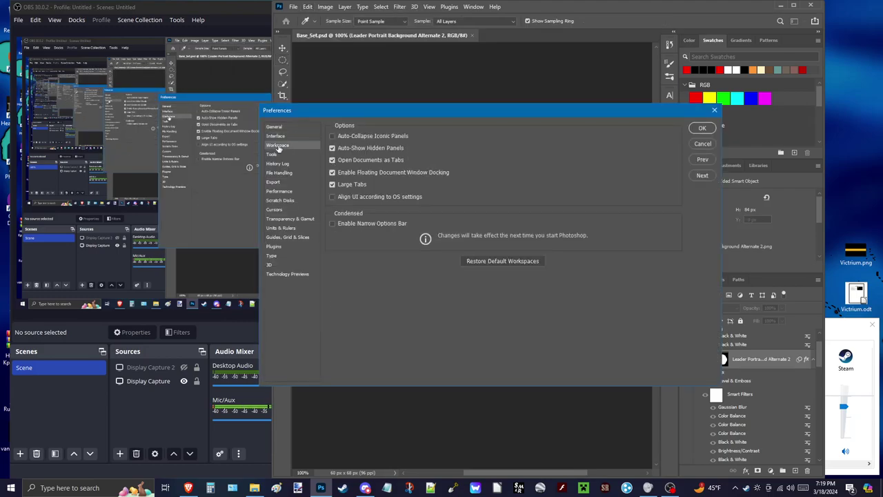
left_click(273, 154)
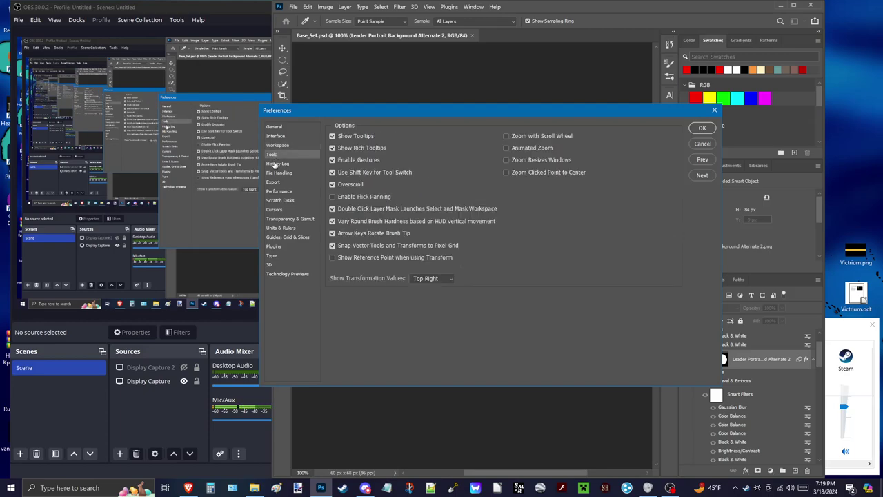
left_click(274, 127)
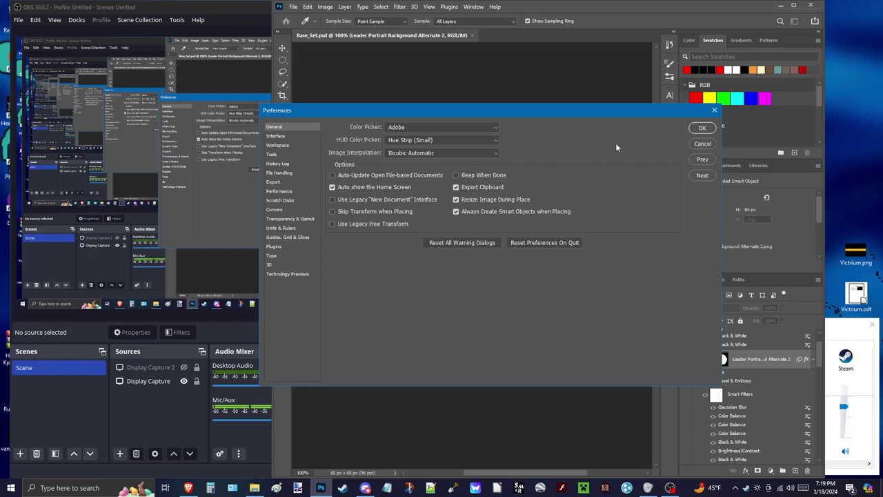
left_click(703, 129)
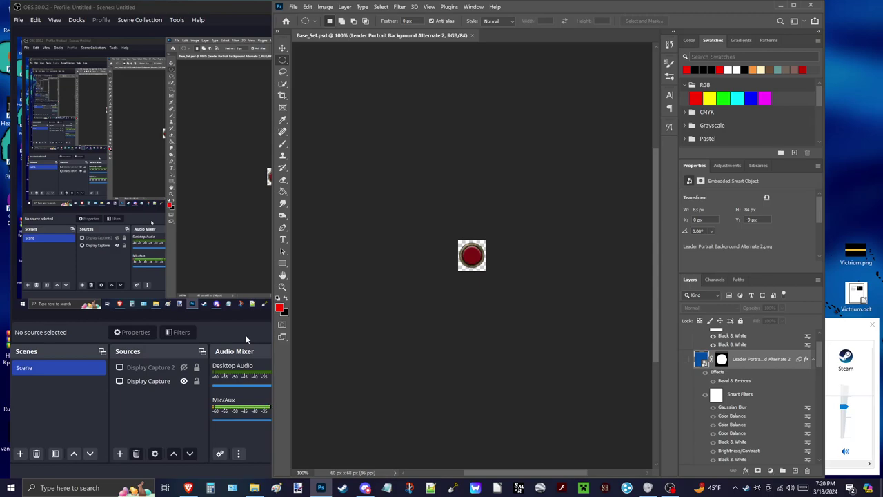
Step: Widen the OBS window rightward so it covers most of Photoshop
left_click_drag(274, 334, 507, 345)
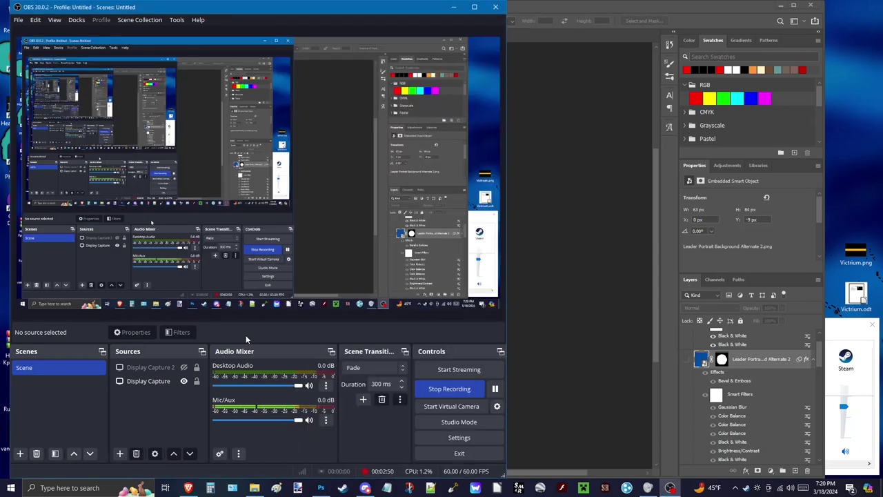